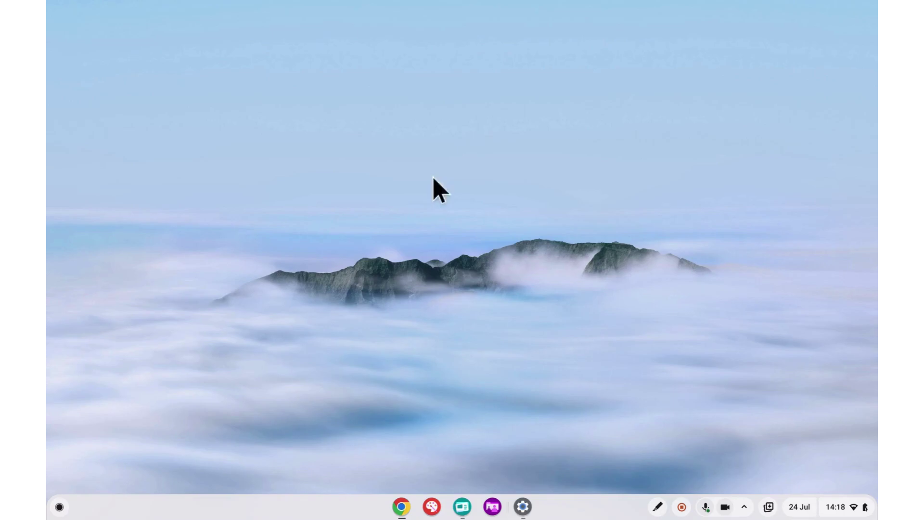
- Launch Class tools from the launcher and centre its session window
left_click(523, 507)
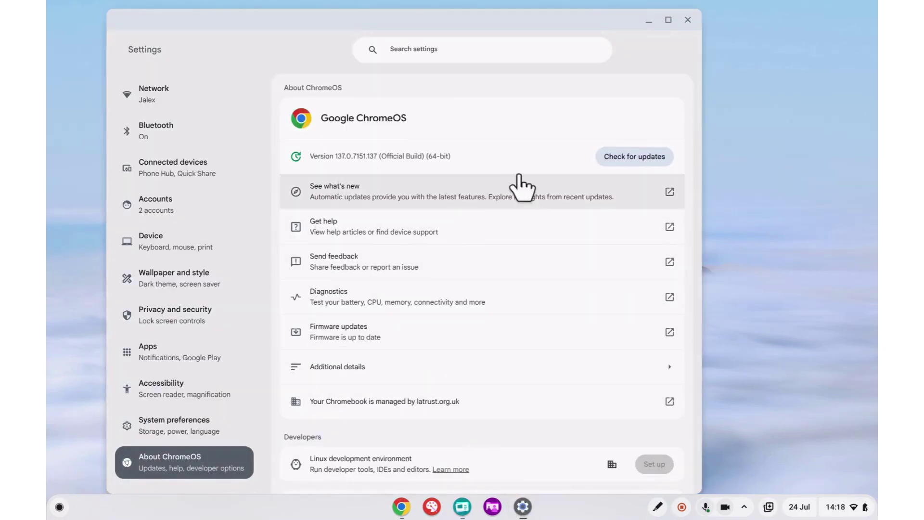
left_click(648, 20)
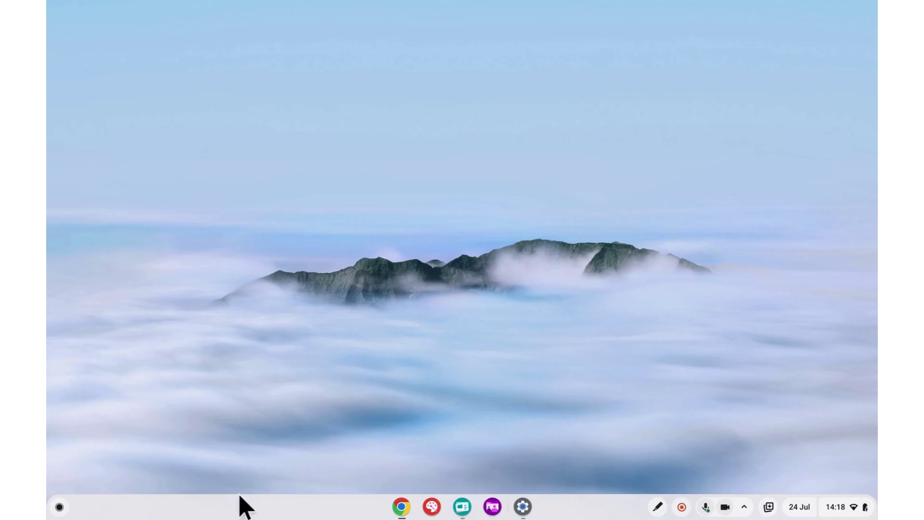
left_click(60, 506)
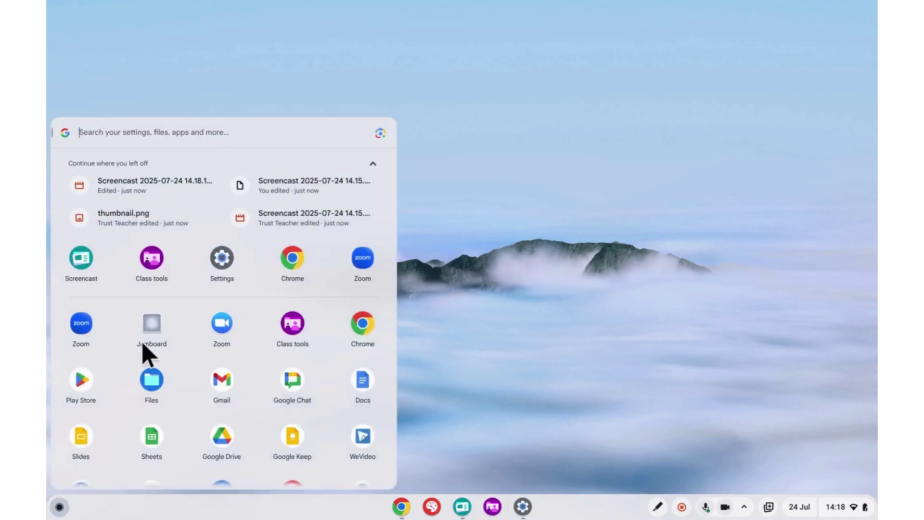
left_click(151, 264)
left_click_drag(753, 10, 489, 83)
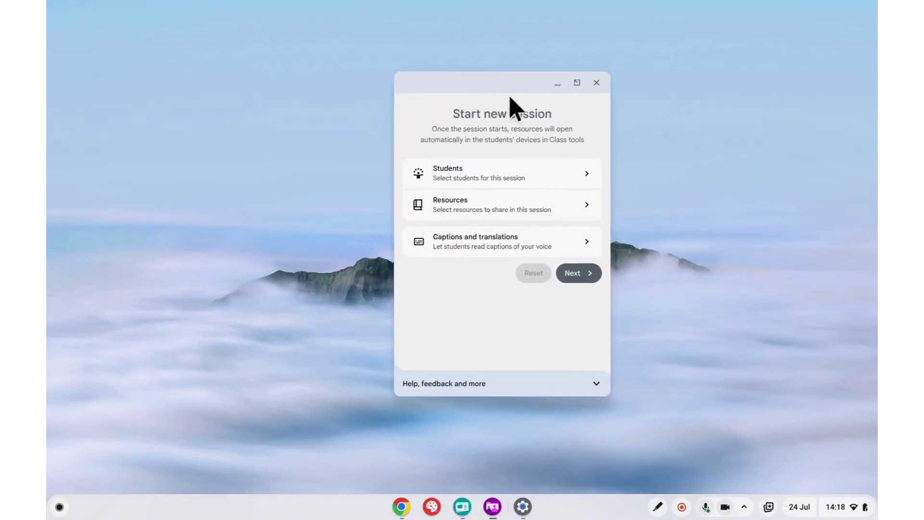
- Add the single student from the Class Tools example classroom to the session
left_click(547, 175)
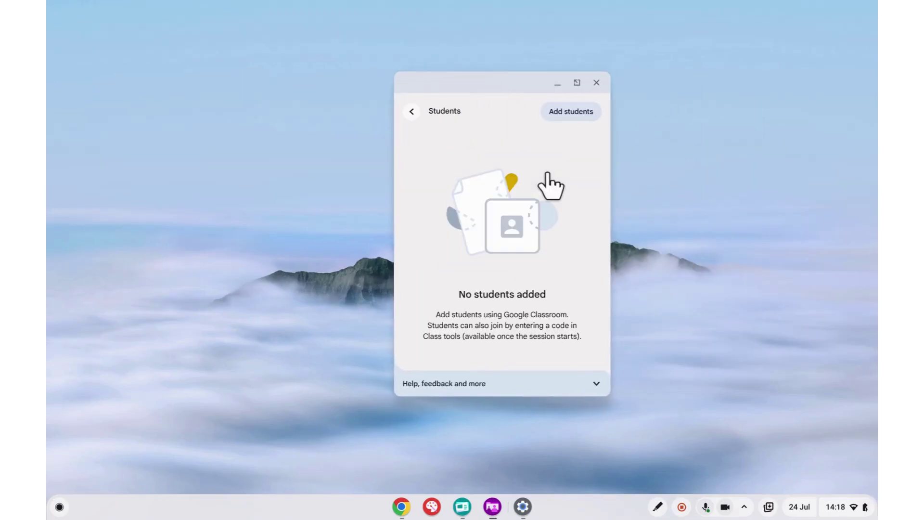
left_click(576, 126)
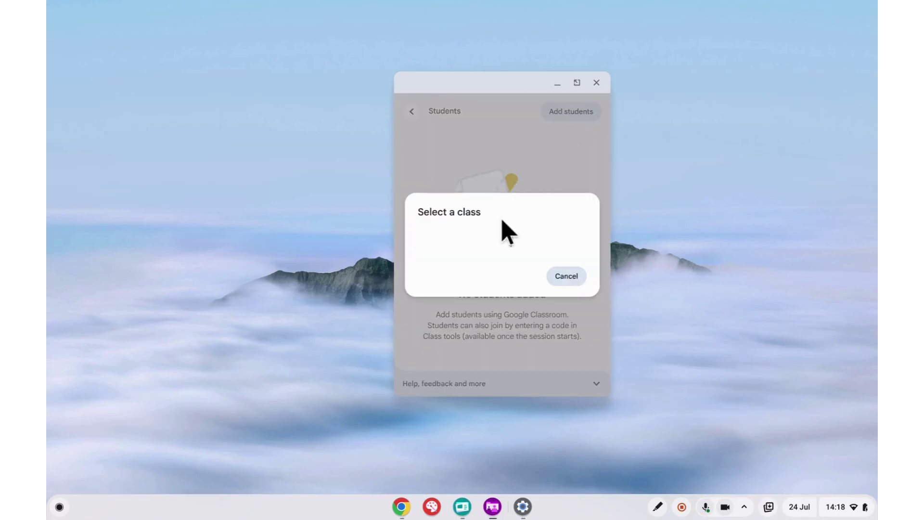
left_click(497, 275)
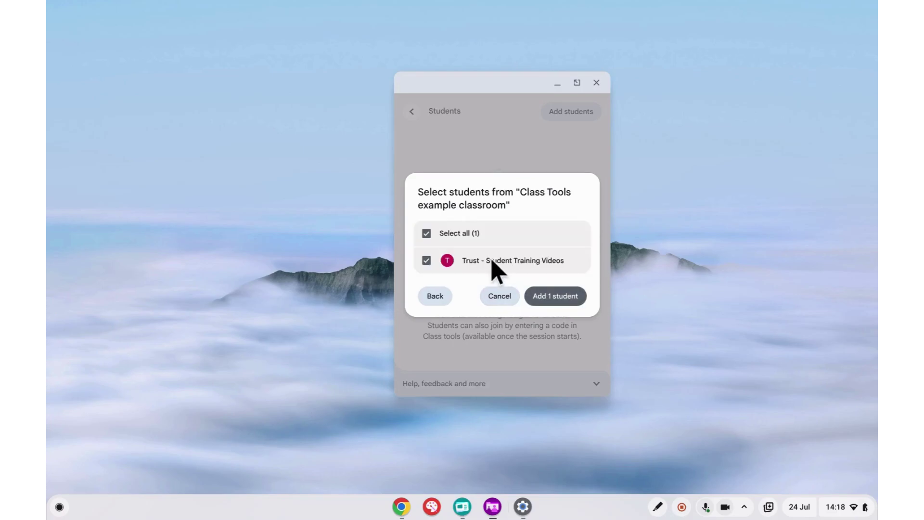
left_click(426, 260)
left_click(425, 261)
left_click(571, 299)
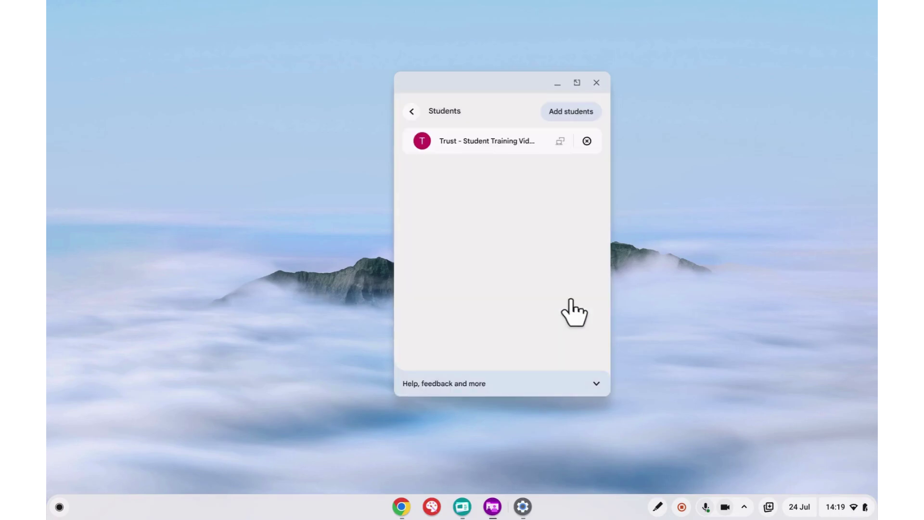
left_click(413, 114)
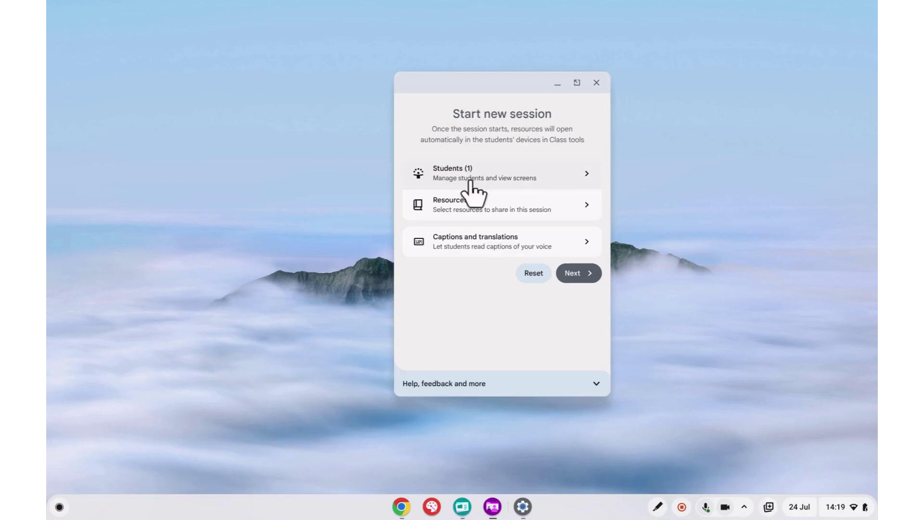
- Add the Example assignment from Google Classroom as a session resource
left_click(488, 204)
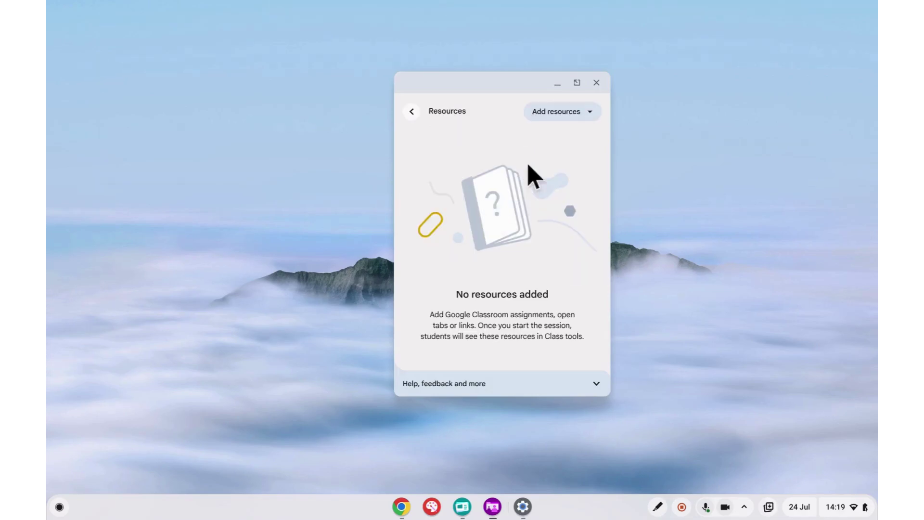
left_click(557, 113)
left_click(553, 136)
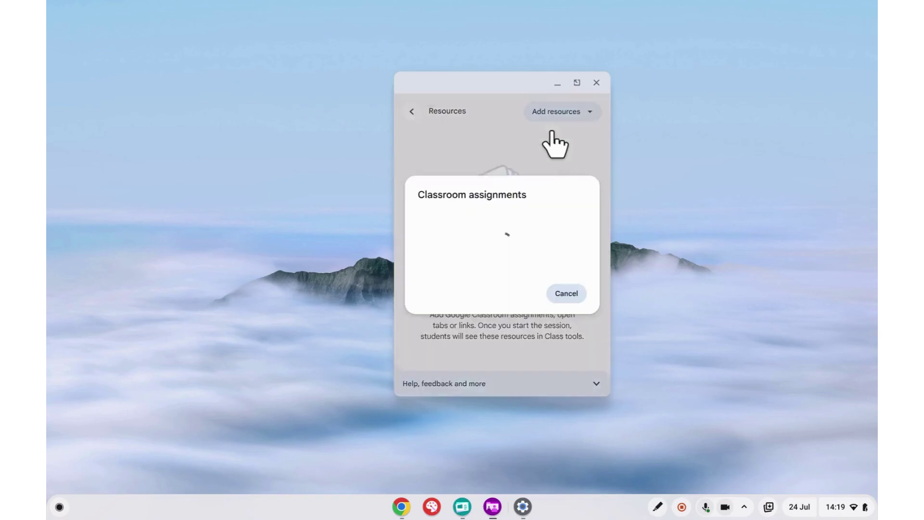
left_click(428, 217)
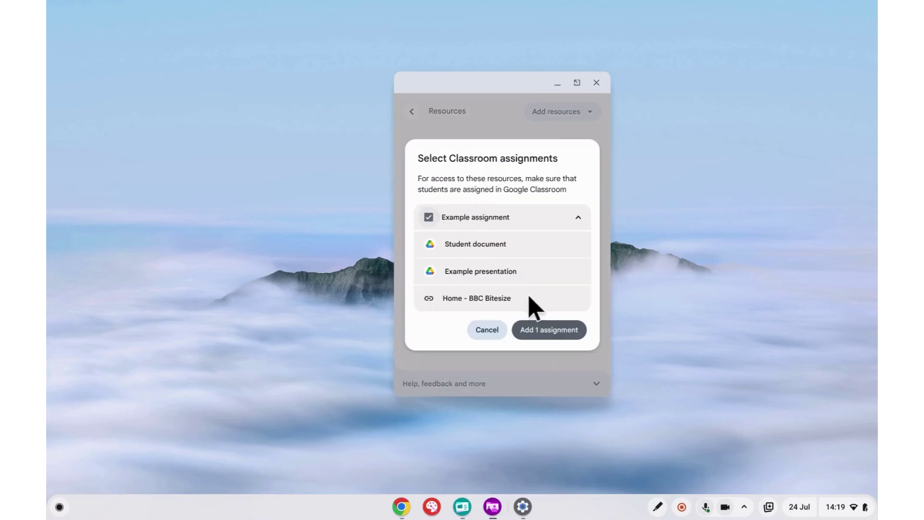
left_click(554, 331)
- Add the pasted leighacademiestrust.org.uk website as a link resource
left_click(572, 113)
left_click(544, 174)
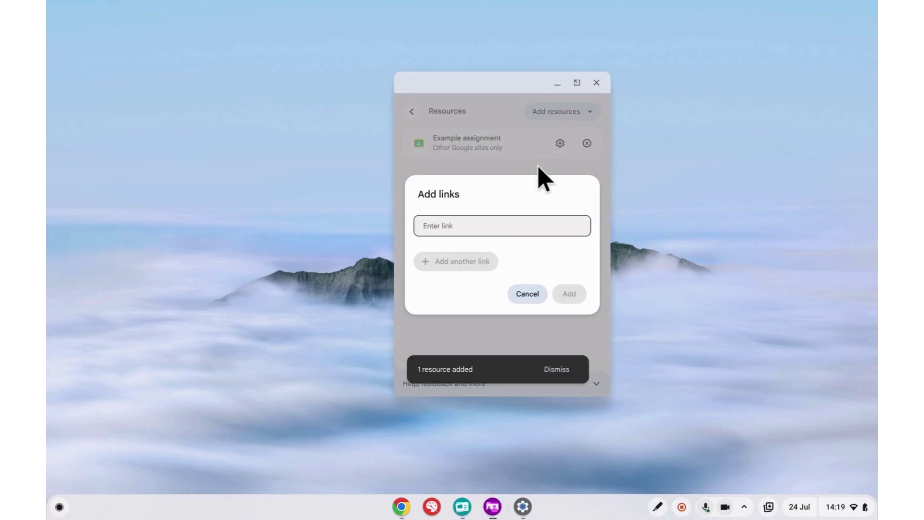
type("https://leighacademiestrust.org.uk/")
key("Return")
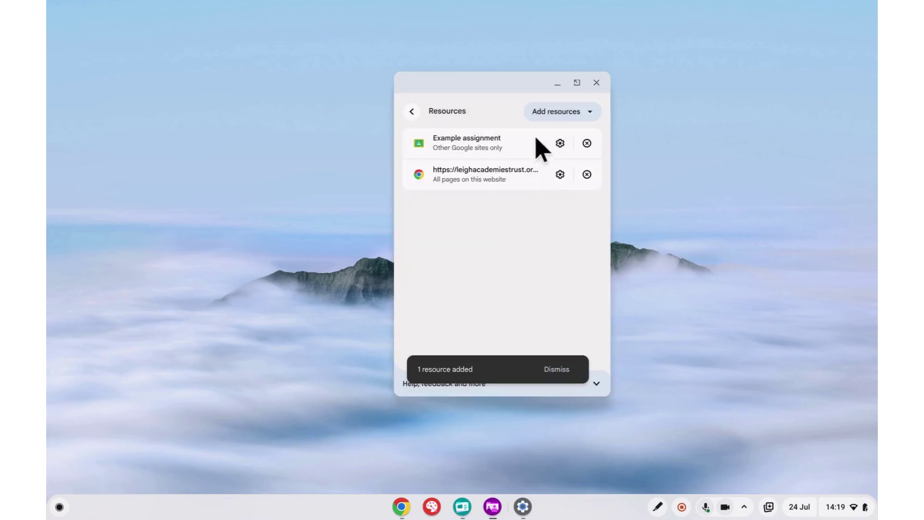
- Share Chrome window 3's Times Tables Rock Stars and Sparx Maths tabs; keep Example assignment on Other Google sites only
left_click(557, 112)
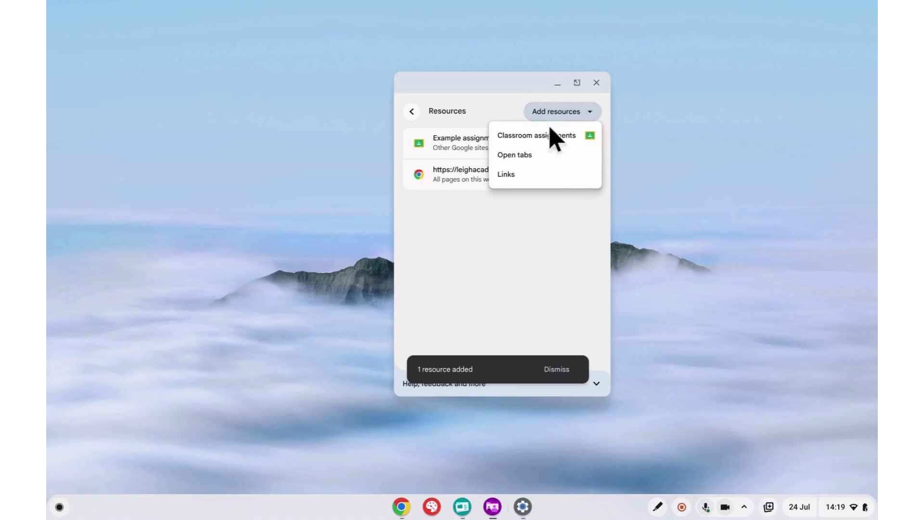
left_click(540, 156)
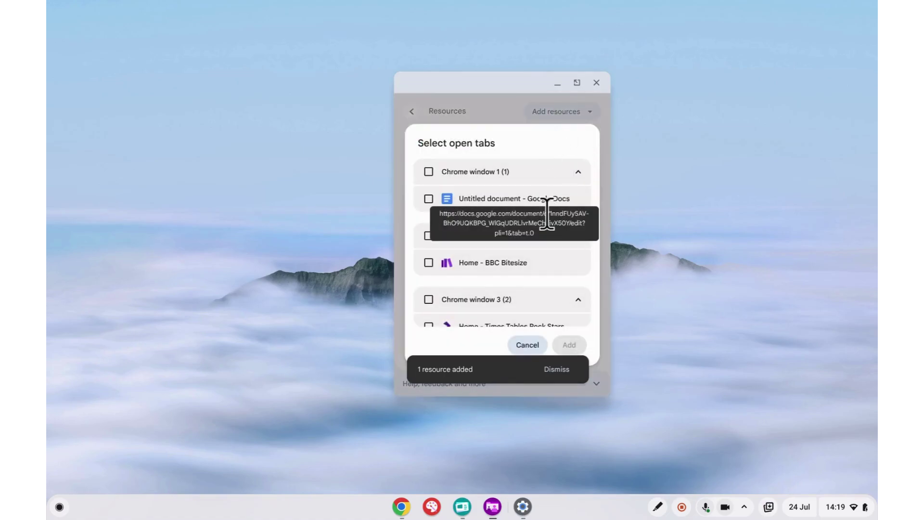
scroll(580, 264, "down", 2)
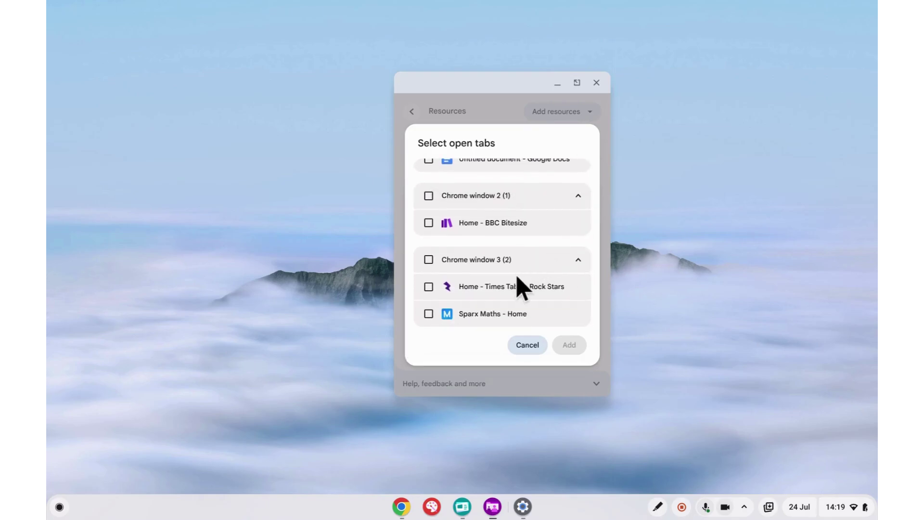
left_click(428, 259)
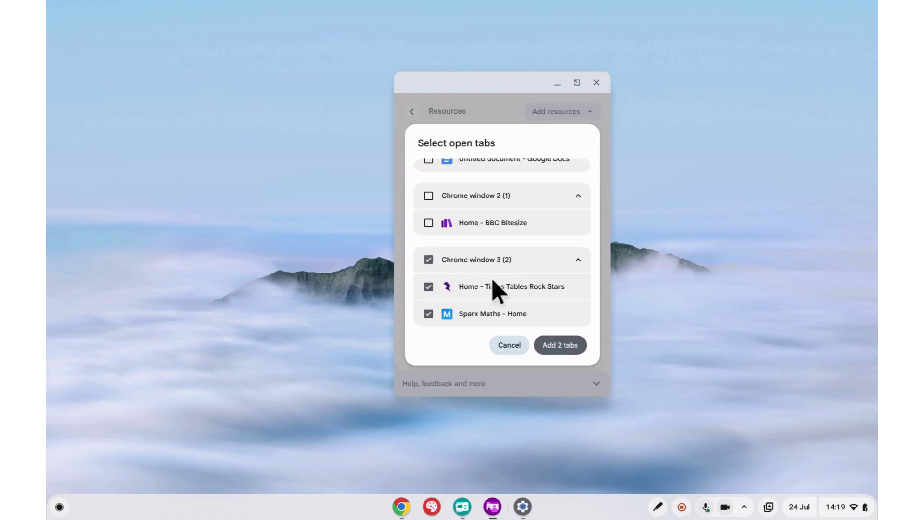
left_click(566, 346)
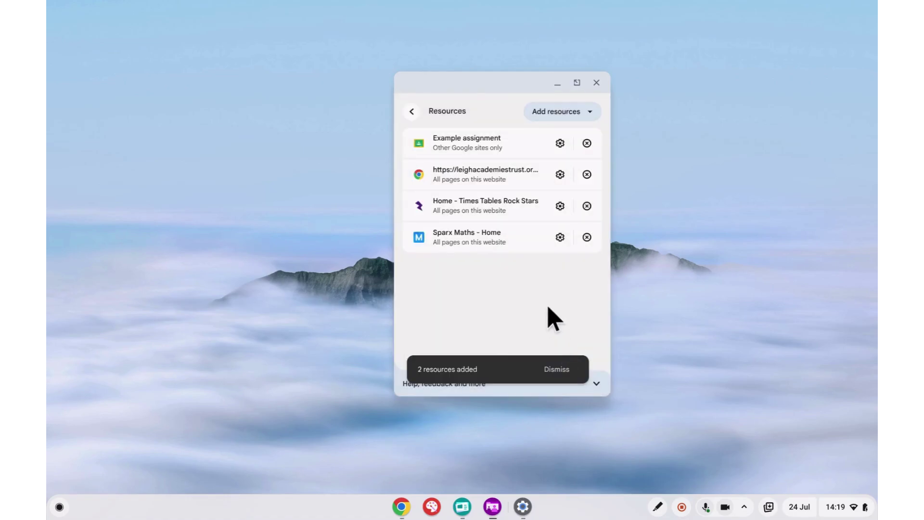
left_click(560, 143)
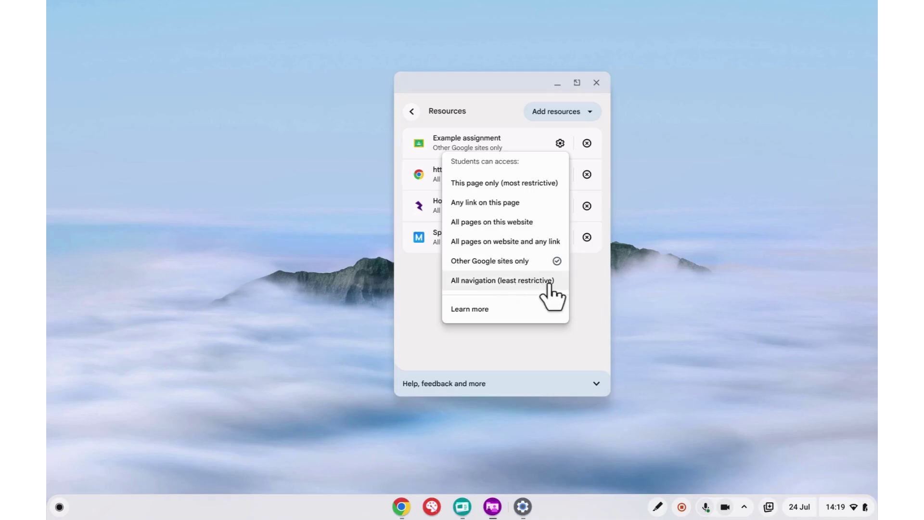
left_click(580, 281)
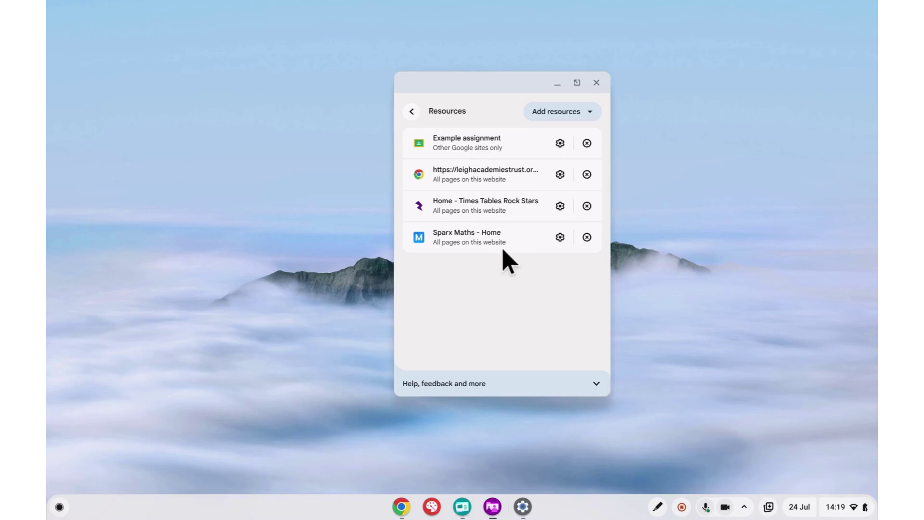
- Try English live captions on the teacher's screen, then switch them off and close the settings
left_click(412, 111)
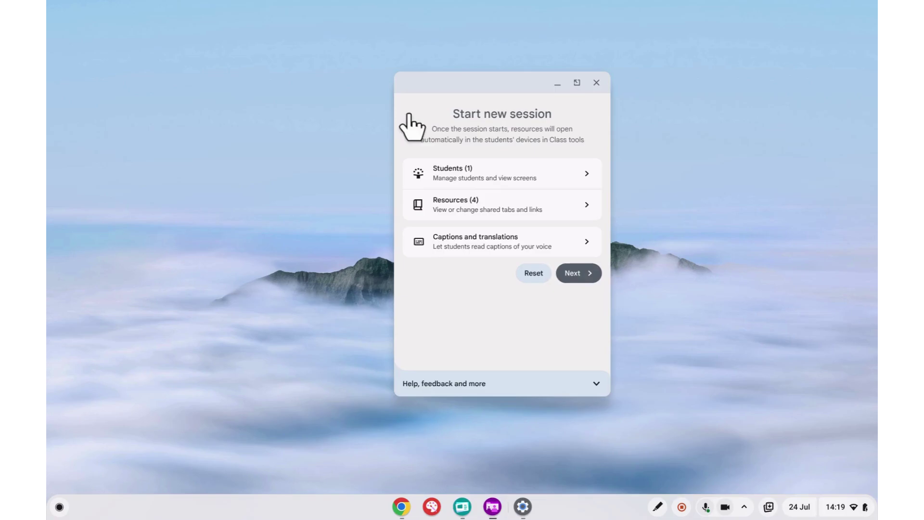
left_click(507, 255)
left_click(571, 251)
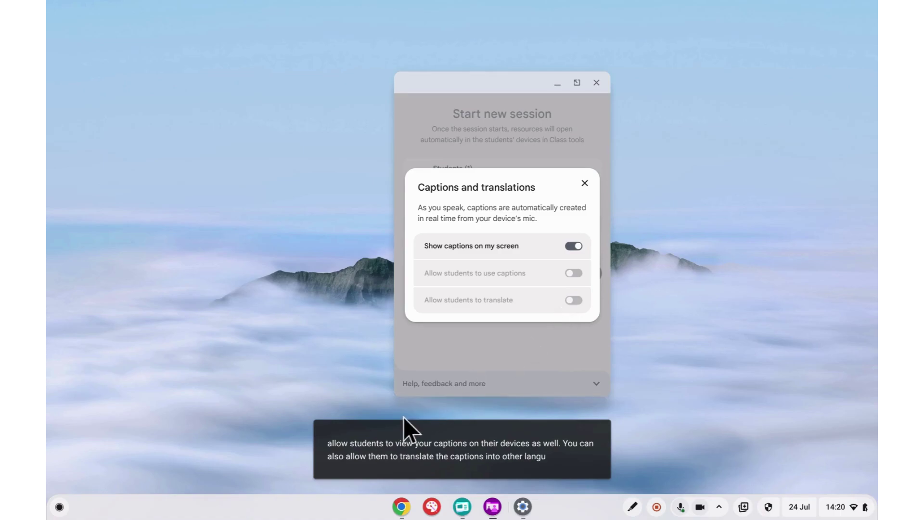
left_click(349, 432)
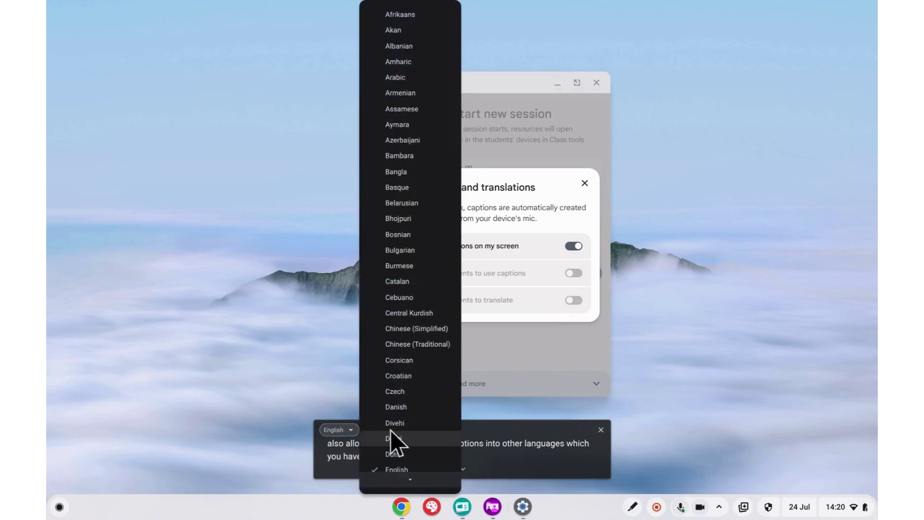
left_click(495, 448)
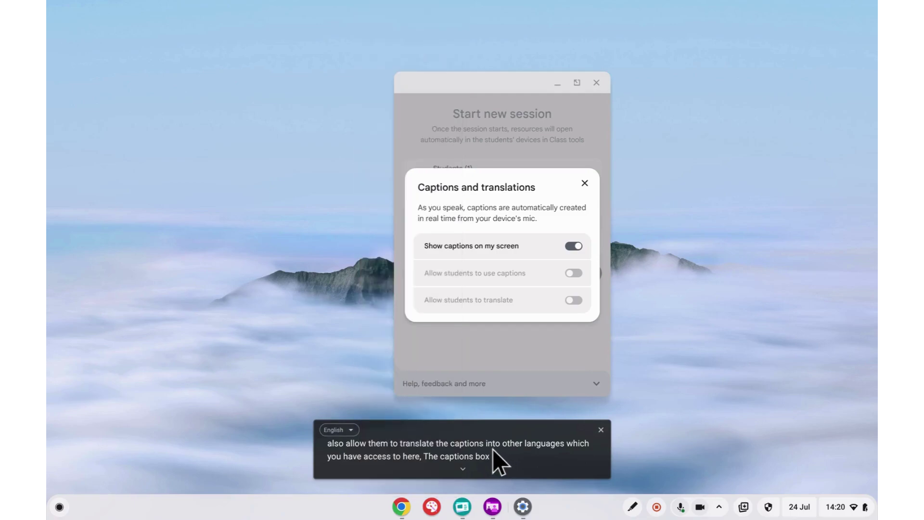
left_click(463, 470)
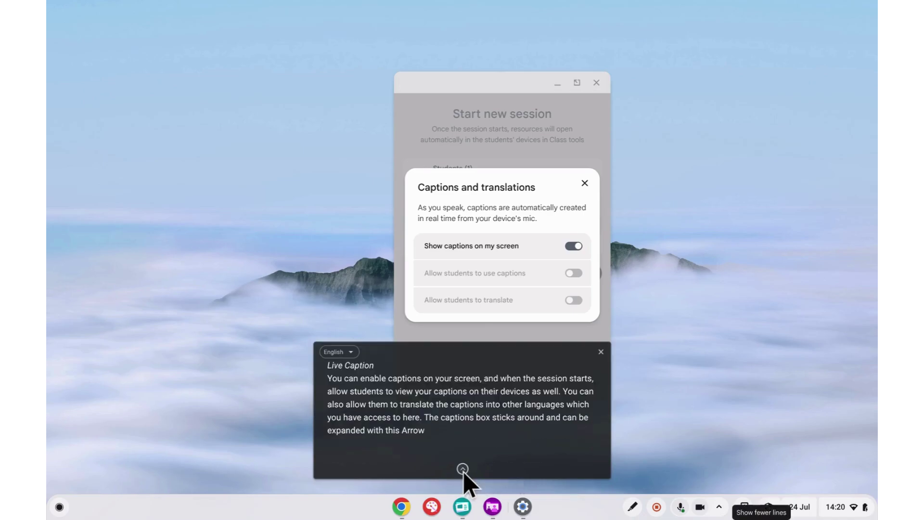
left_click(463, 469)
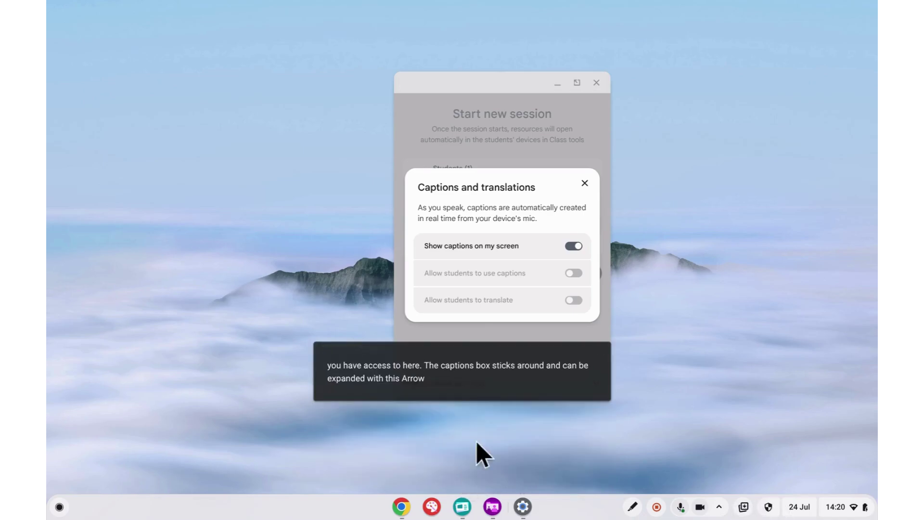
left_click(575, 247)
left_click(585, 183)
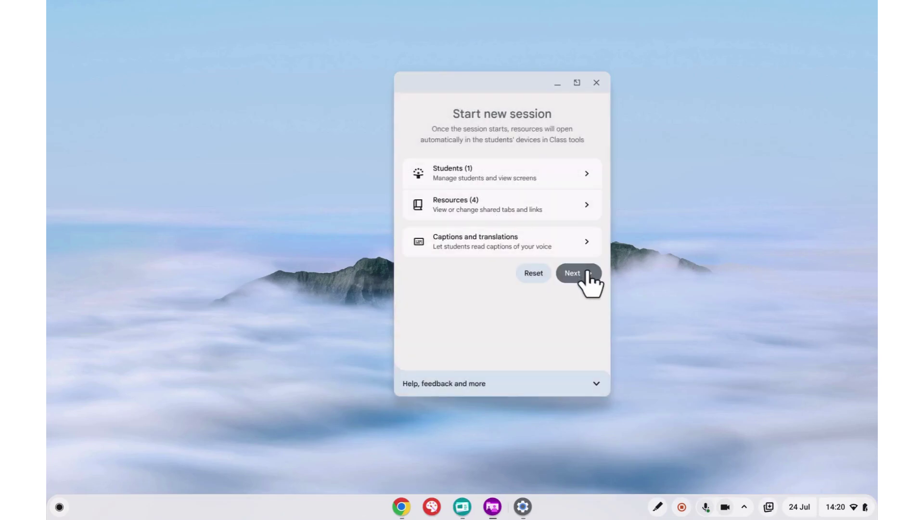
- Start a 60-minute session with 'Only allow Class tools' switched off
left_click(585, 273)
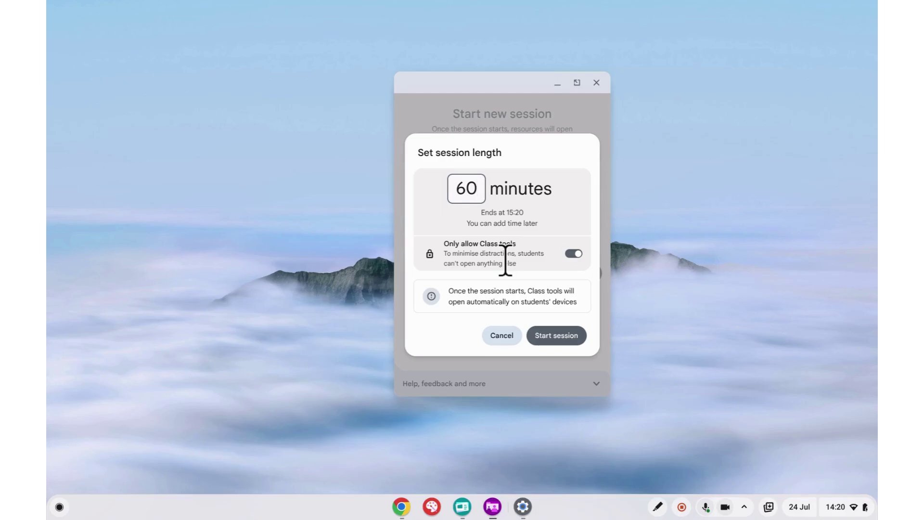
left_click(573, 254)
left_click(570, 337)
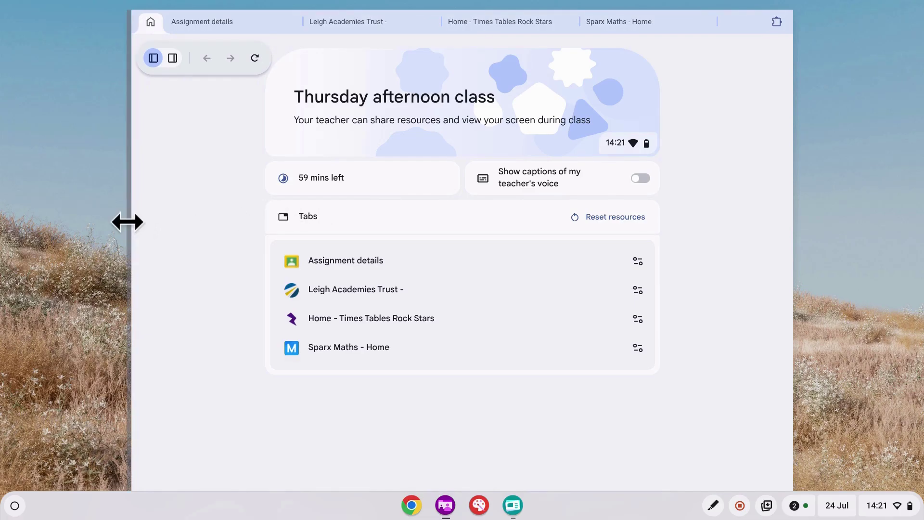
- Widen the student's class window on both sides, dock navigation on the right, and open Assignment details
left_click_drag(127, 221, 38, 217)
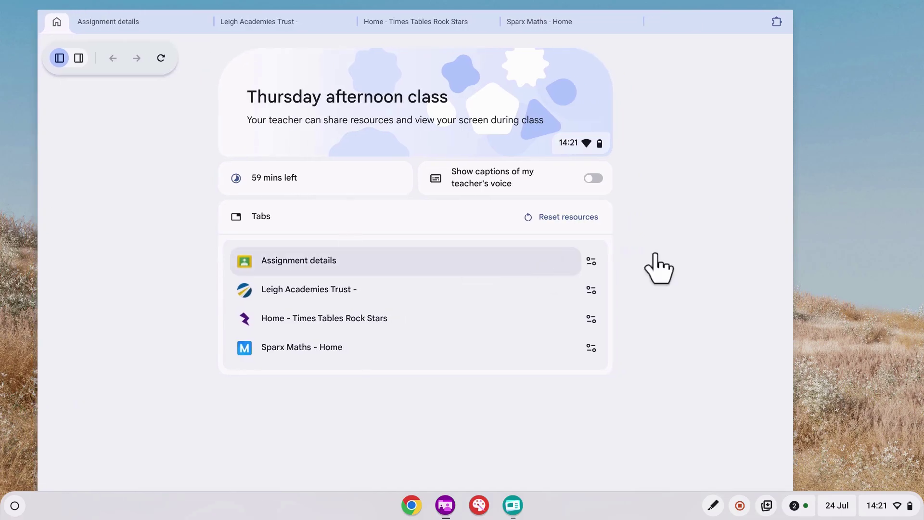
key("ctrl+a")
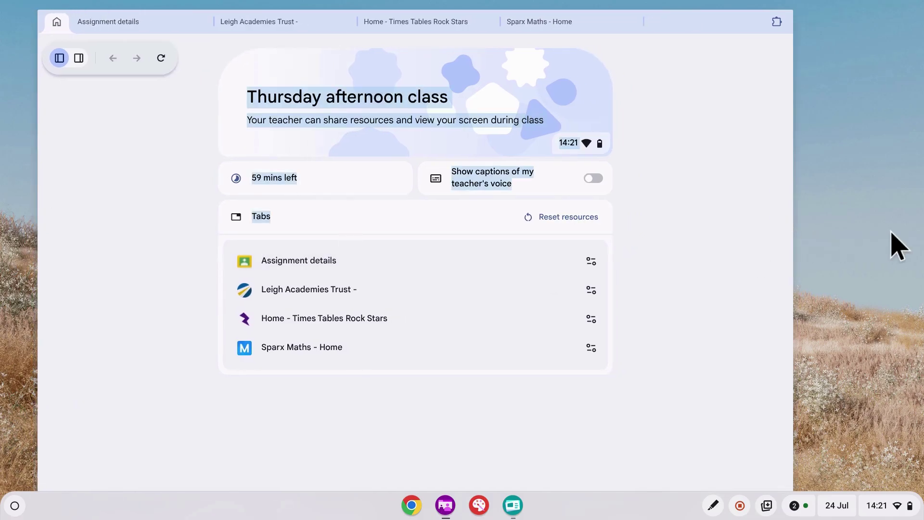
left_click_drag(792, 258, 865, 255)
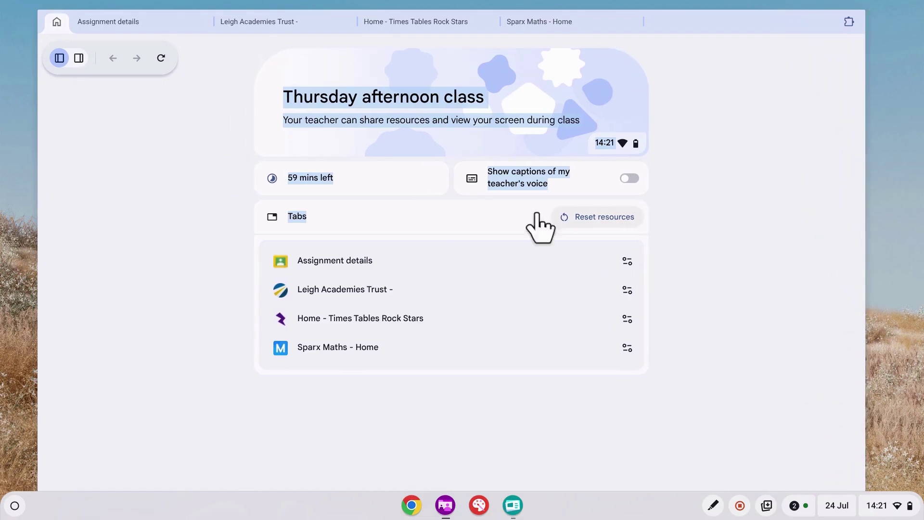
left_click(509, 214)
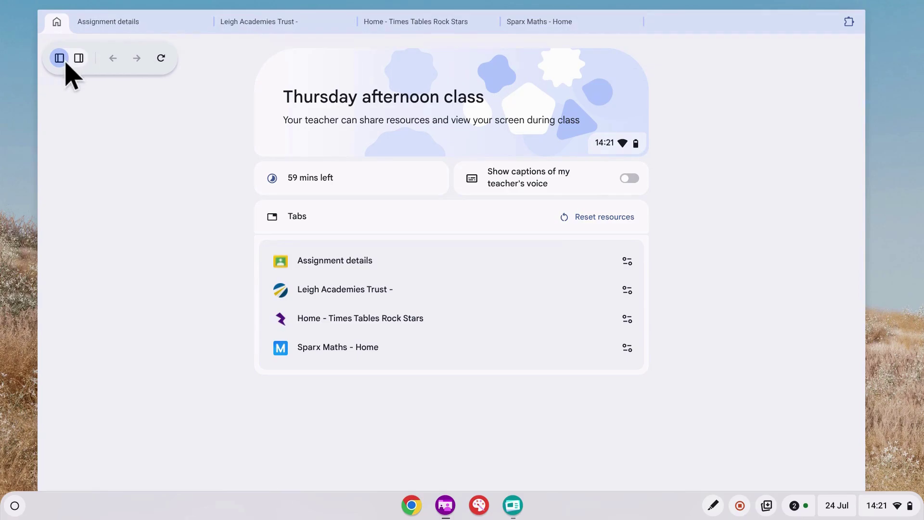
left_click(78, 58)
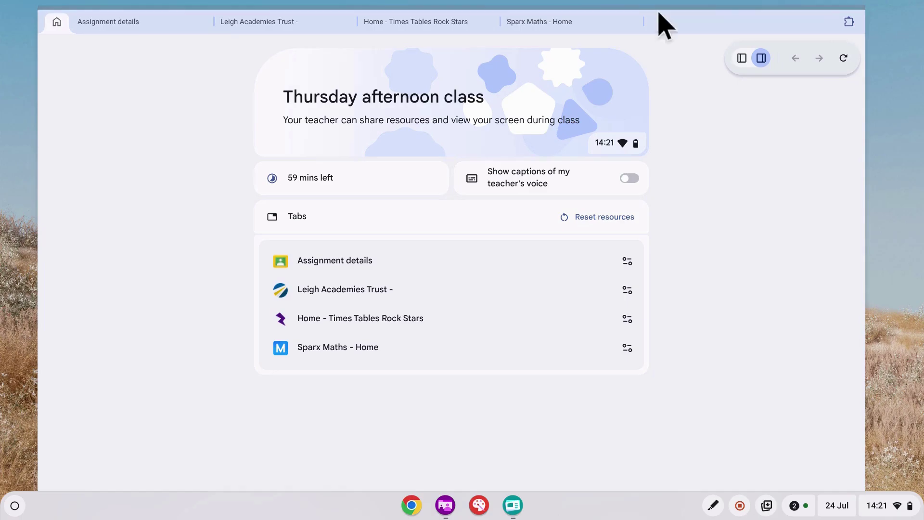
left_click(144, 24)
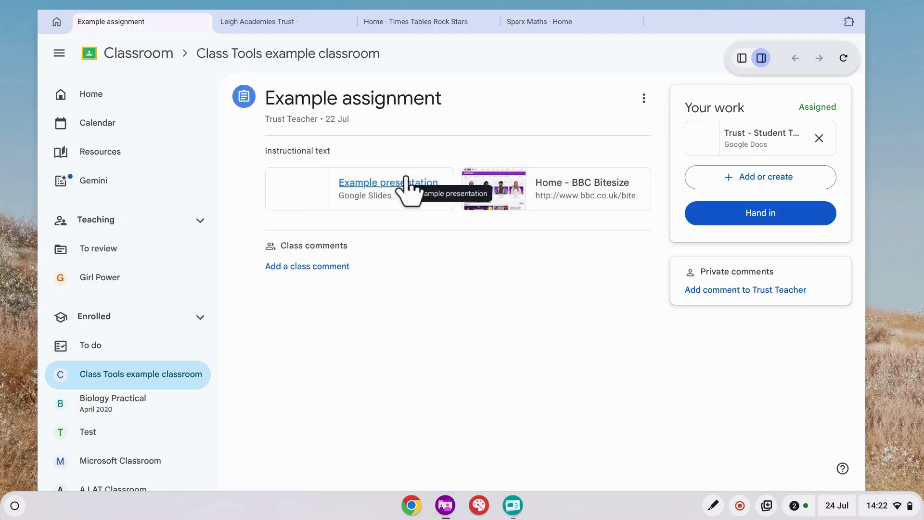
- Open the Example presentation and the student's Docs work, then try the blocked BBC Bitesize link
left_click(408, 185)
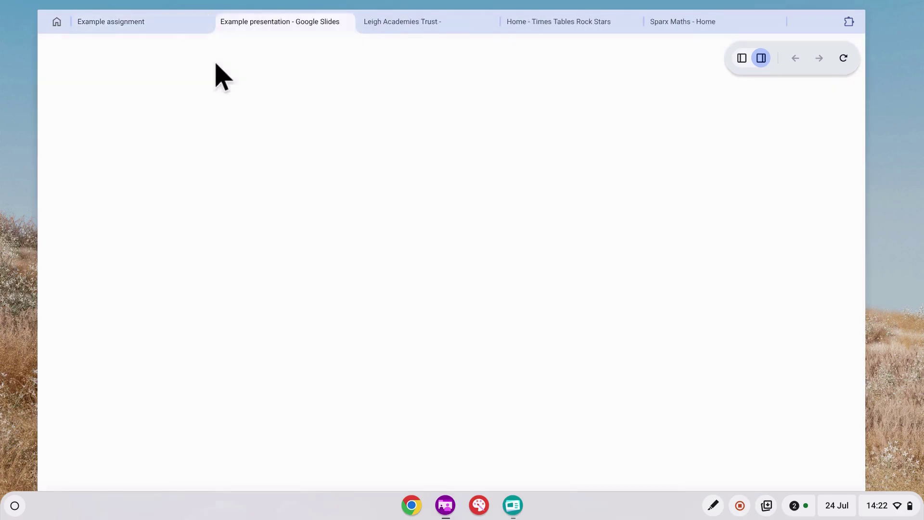
left_click(158, 24)
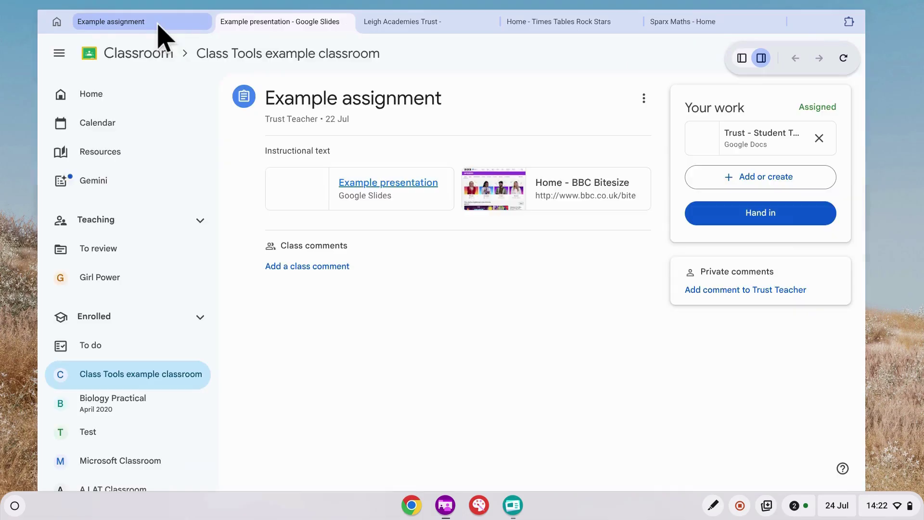
left_click(760, 137)
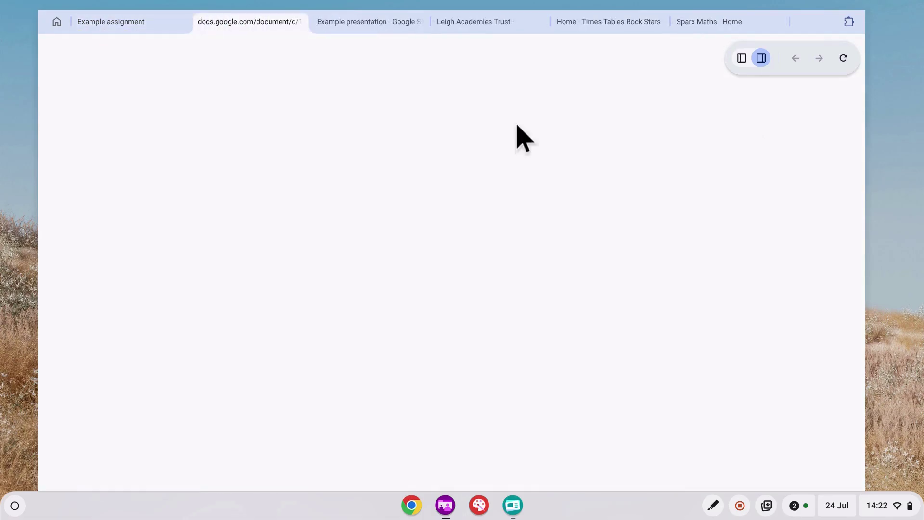
left_click(127, 27)
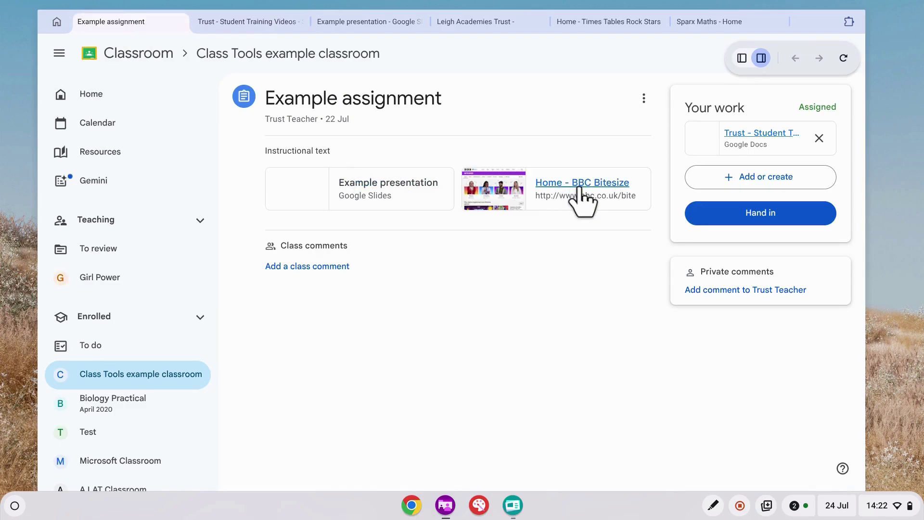
left_click(560, 184)
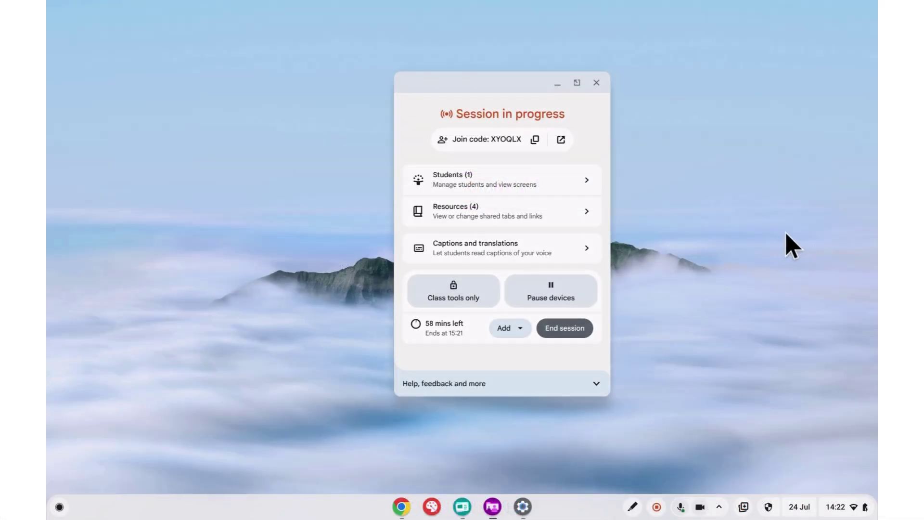
- Confirm Example assignment stays on Other Google sites only, then show the Add resources choices
left_click(498, 216)
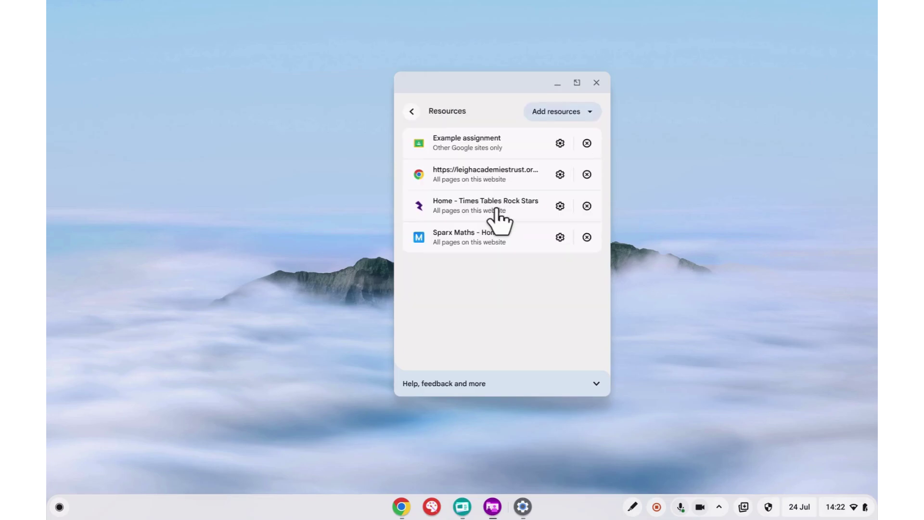
left_click(560, 144)
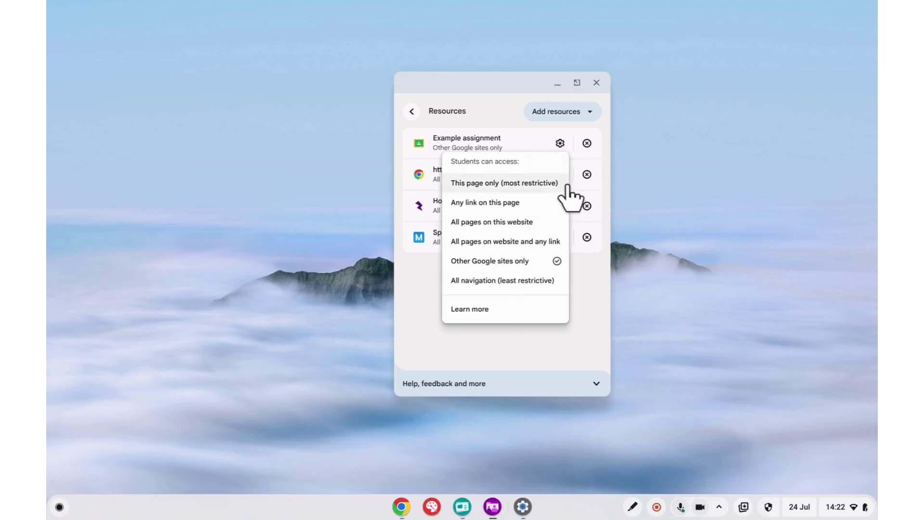
left_click(591, 288)
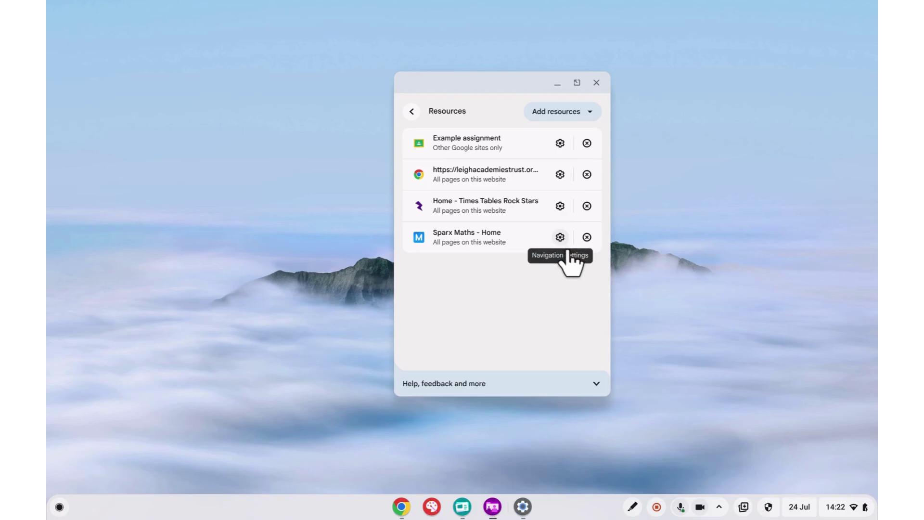
left_click(586, 116)
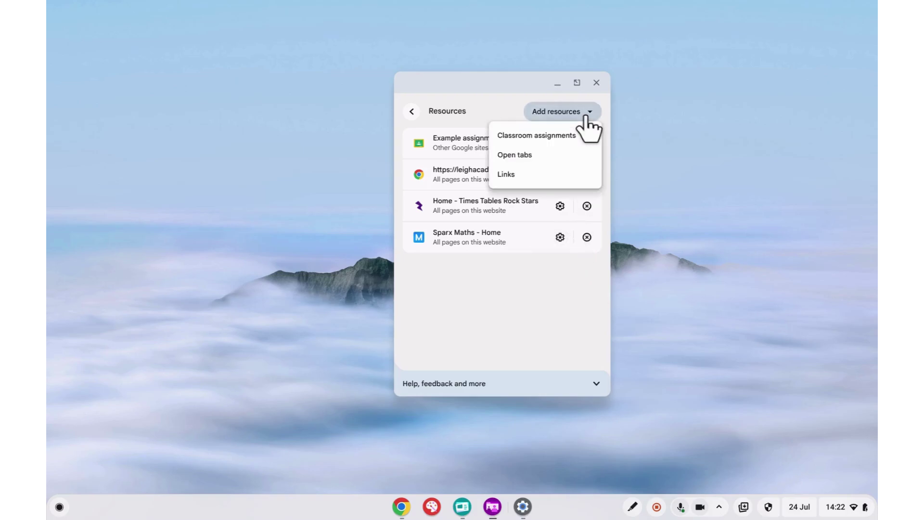
- Share the BBC Bitesize tab as a fifth resource and check it on the student's device
left_click(550, 154)
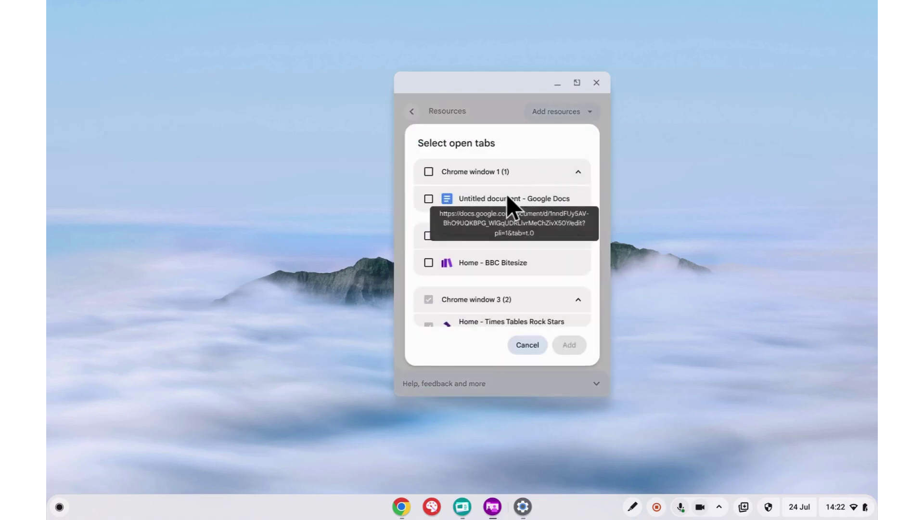
left_click(428, 263)
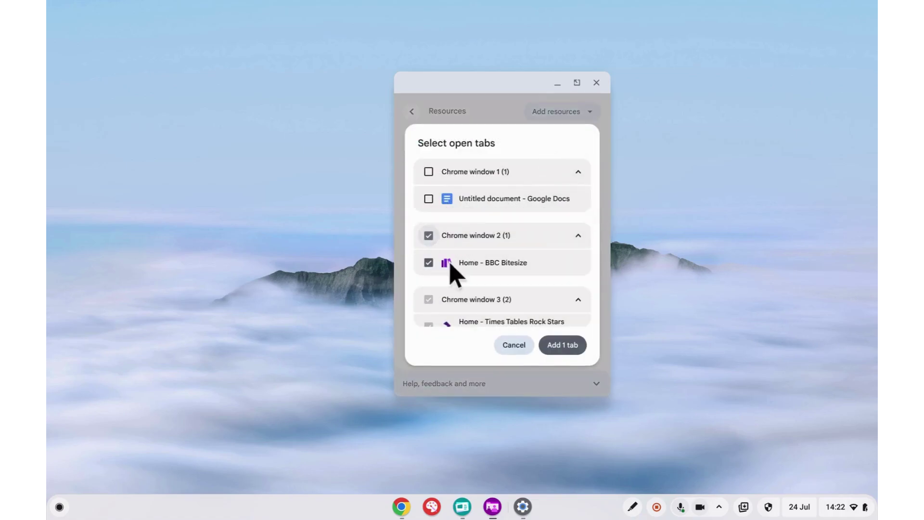
left_click(564, 357)
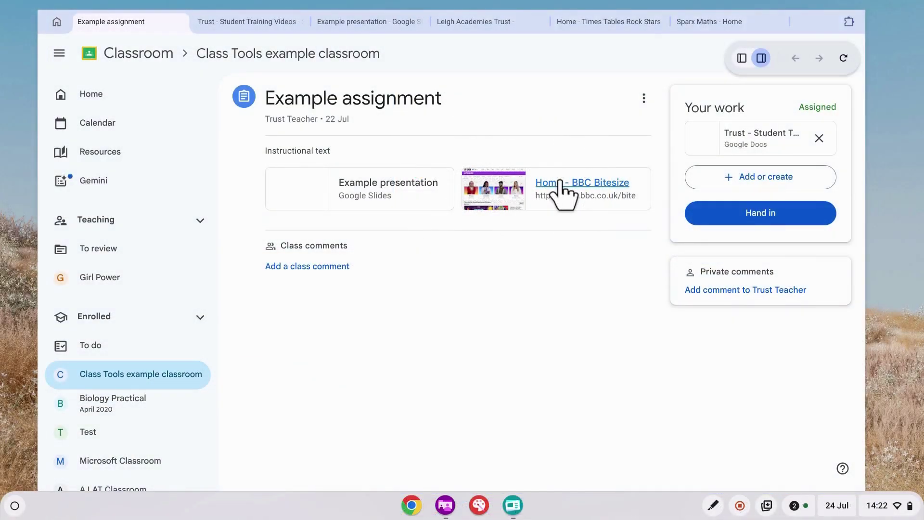
left_click(564, 193)
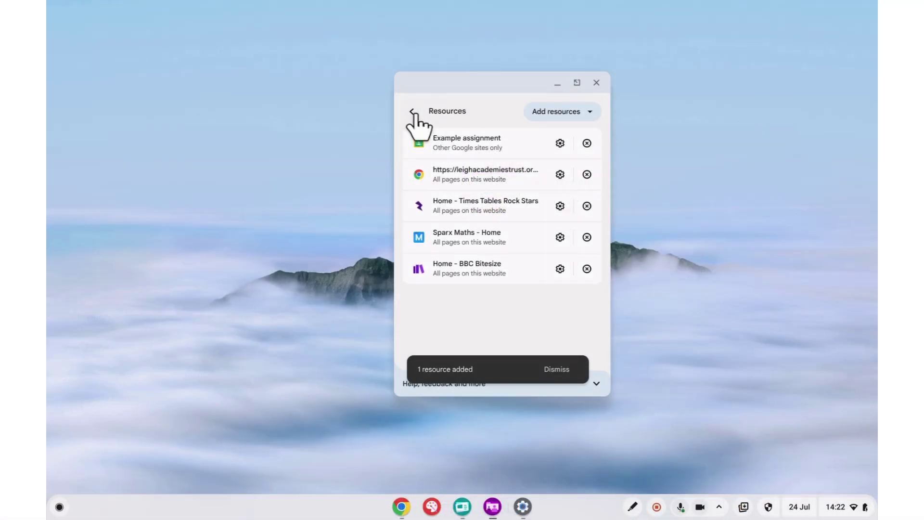
left_click(413, 111)
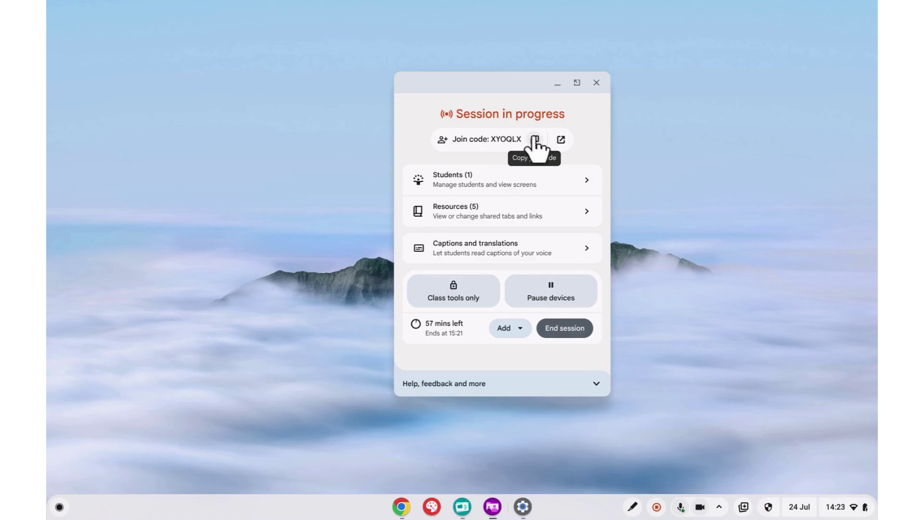
- Show the join code in its own window, then close it and recentre the session panel
left_click(560, 141)
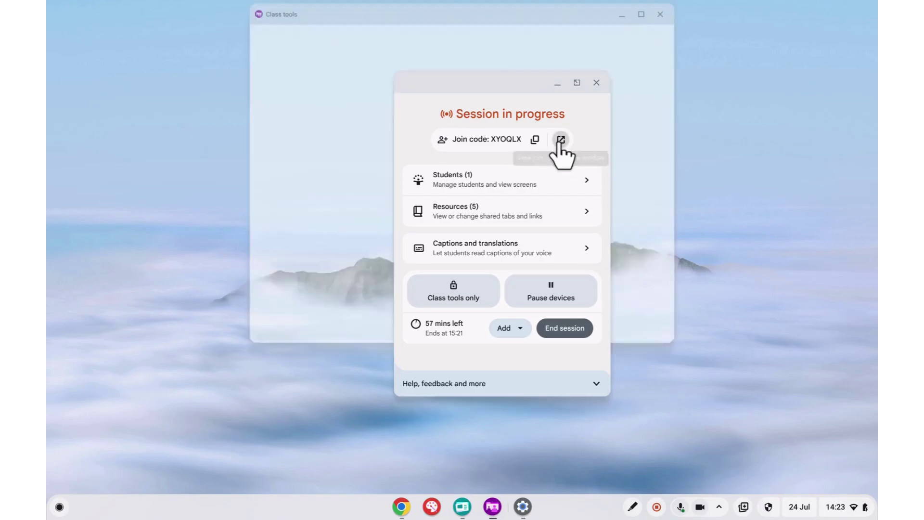
left_click_drag(577, 19, 448, 93)
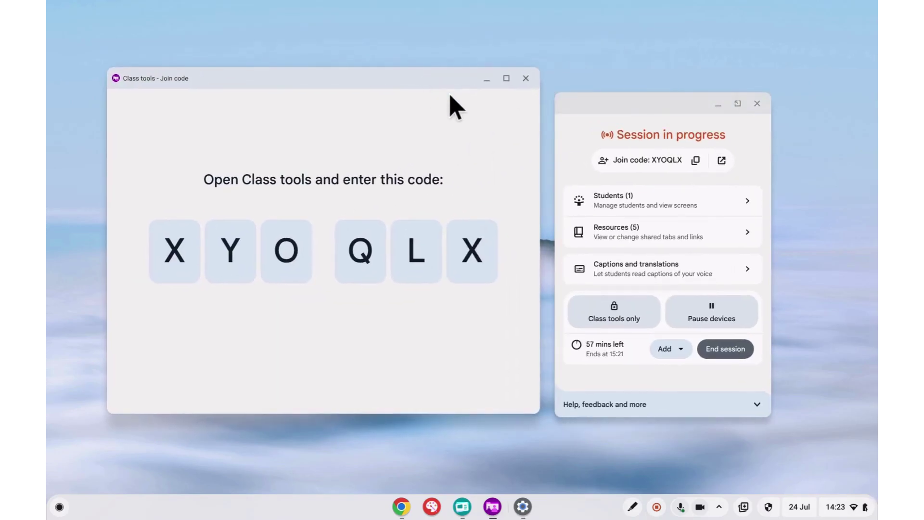
left_click(526, 79)
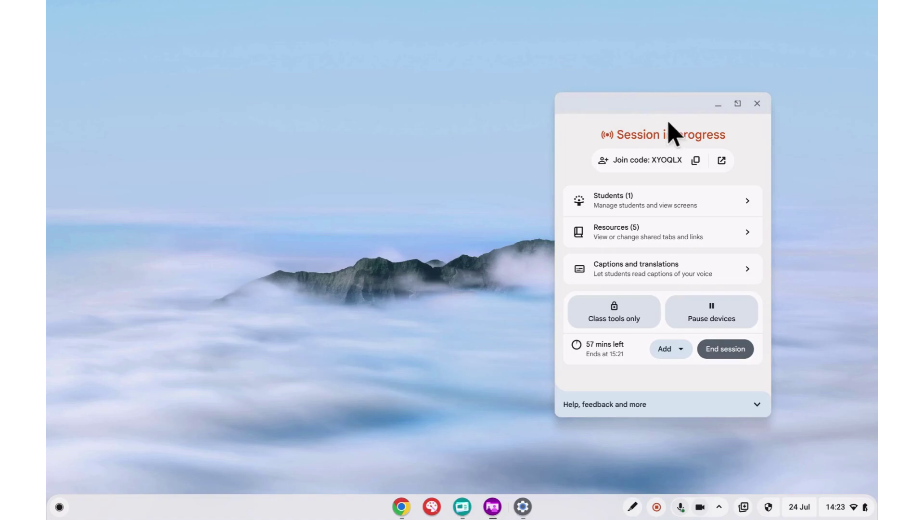
left_click_drag(684, 116, 569, 92)
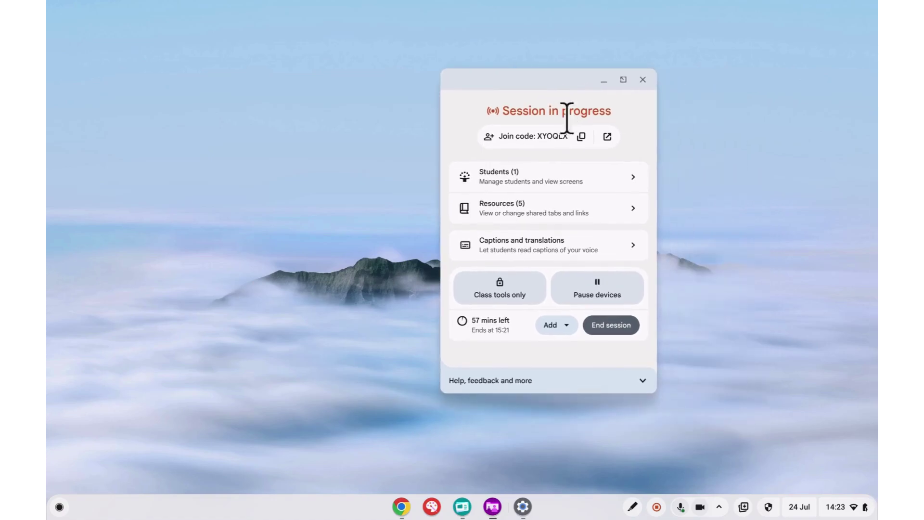
- View the student's screen at full size, then close the viewer and recentre the Students panel
left_click(556, 175)
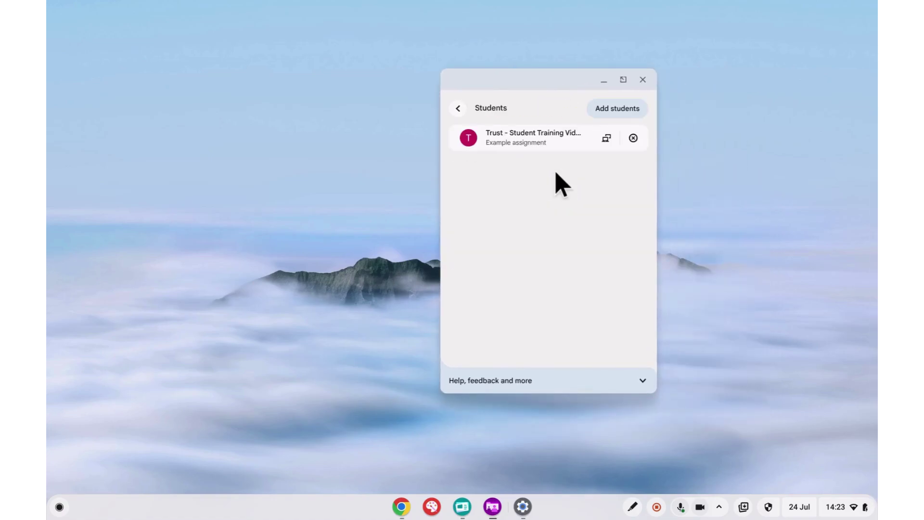
left_click(606, 140)
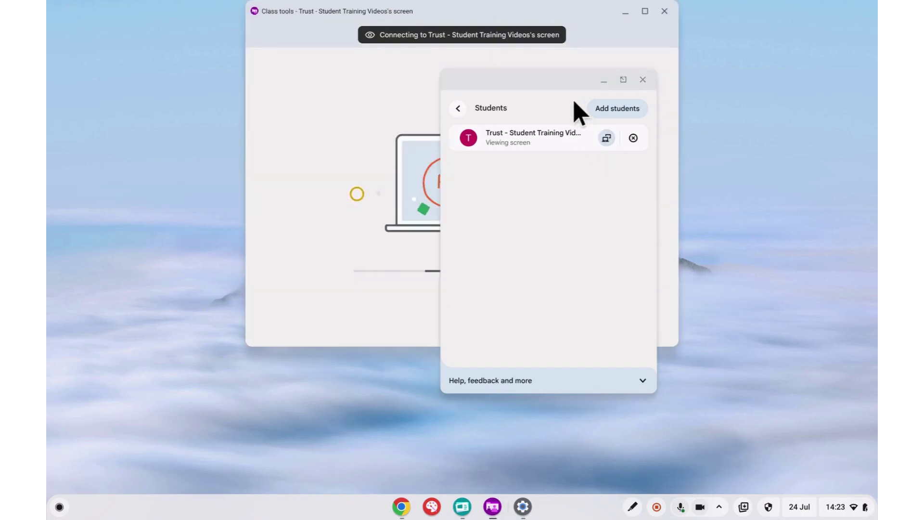
left_click_drag(563, 92, 729, 125)
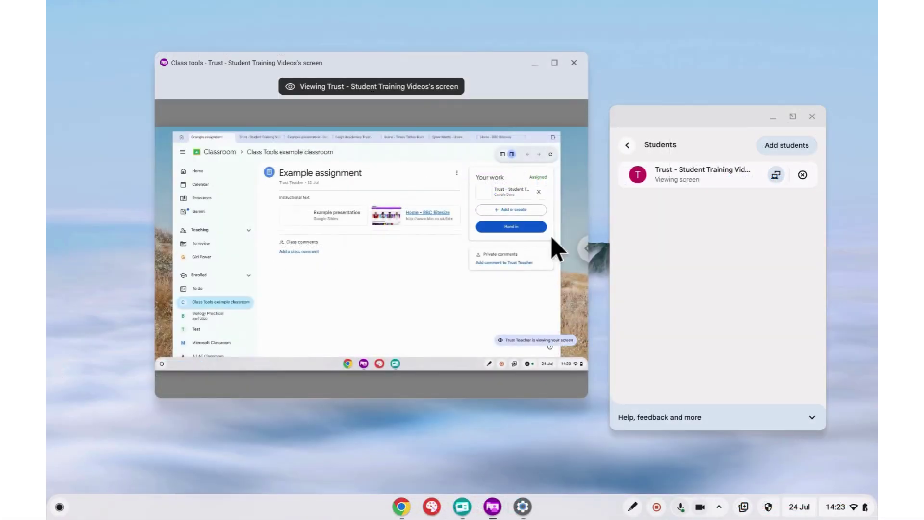
left_click(555, 63)
left_click(773, 117)
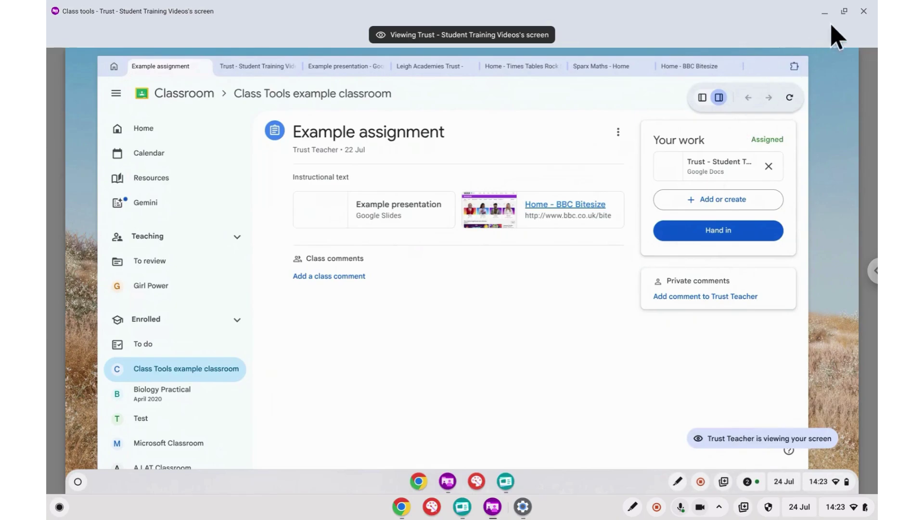
left_click(863, 10)
left_click(493, 508)
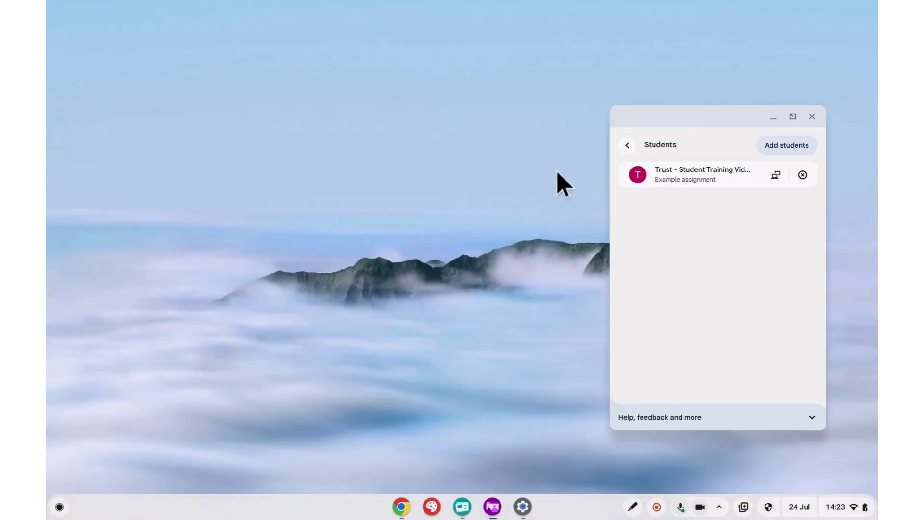
left_click_drag(697, 128, 480, 114)
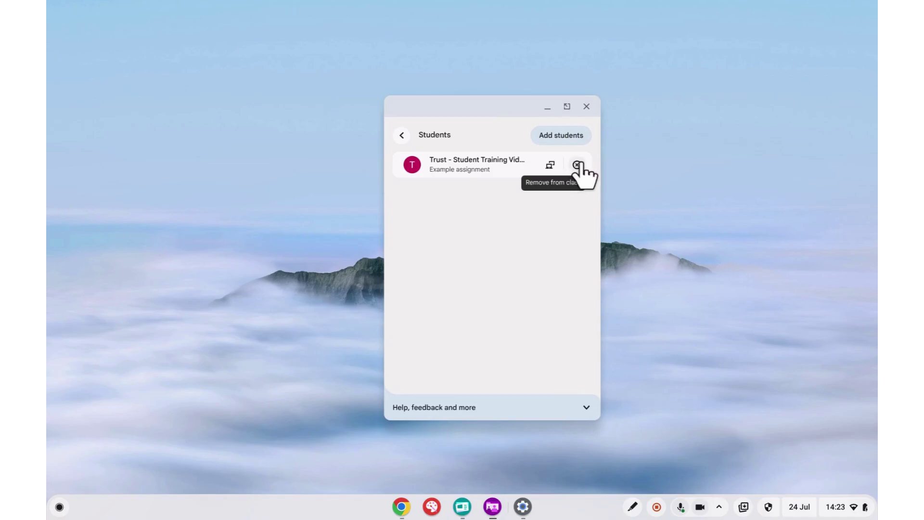
- From the overview, check the 'Allow students to use captions' option, then close Captions and translations
left_click(402, 136)
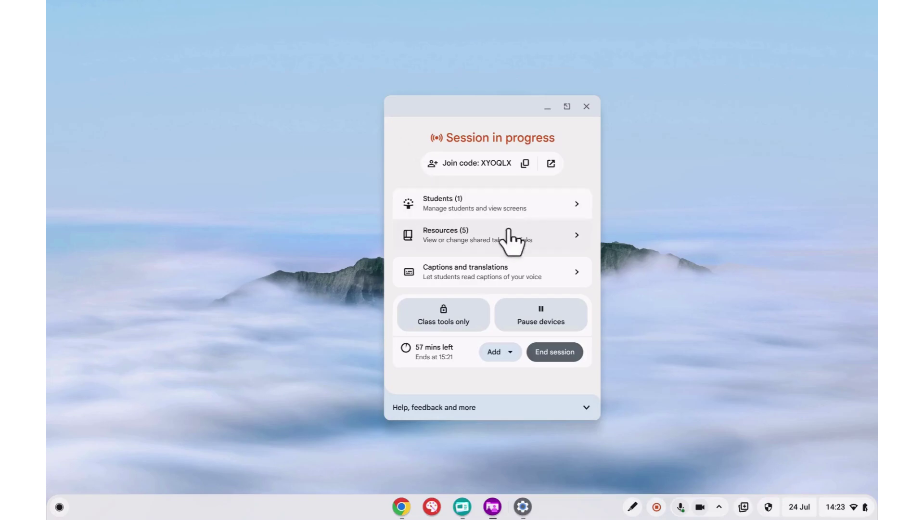
left_click(490, 272)
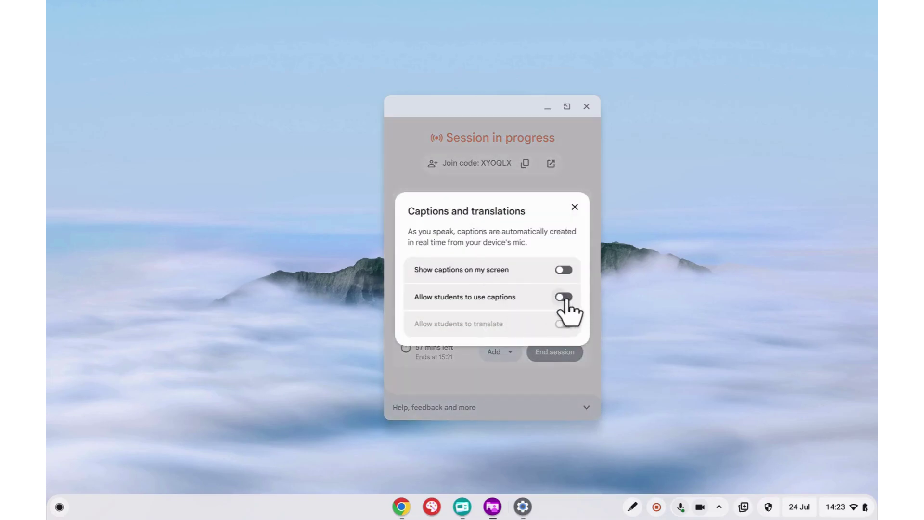
left_click(574, 207)
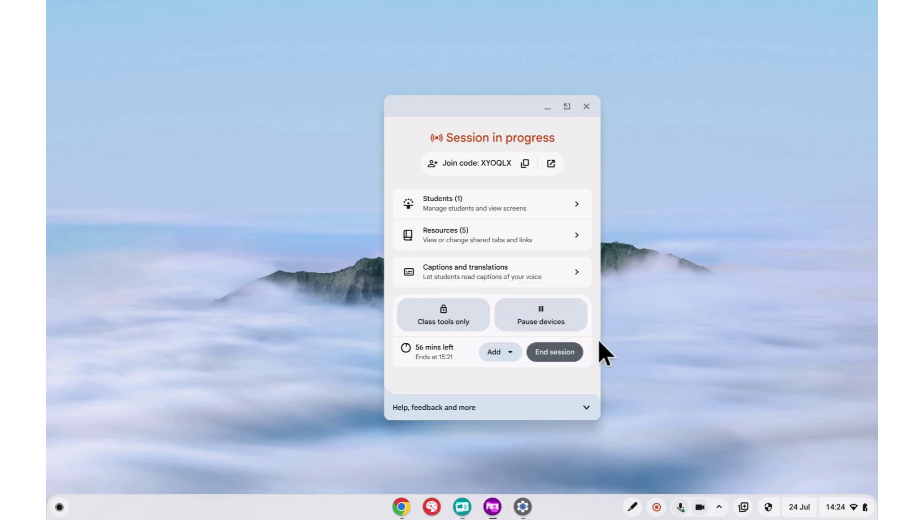
left_click(509, 353)
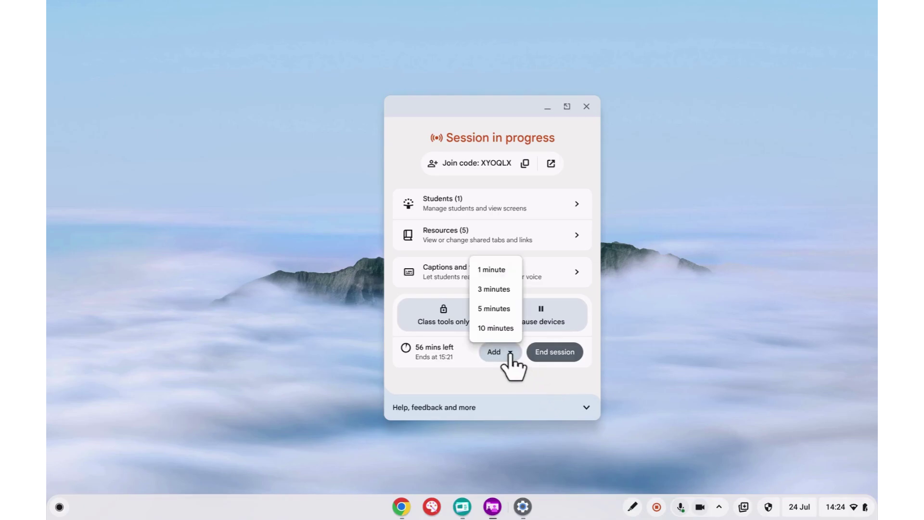
left_click(509, 354)
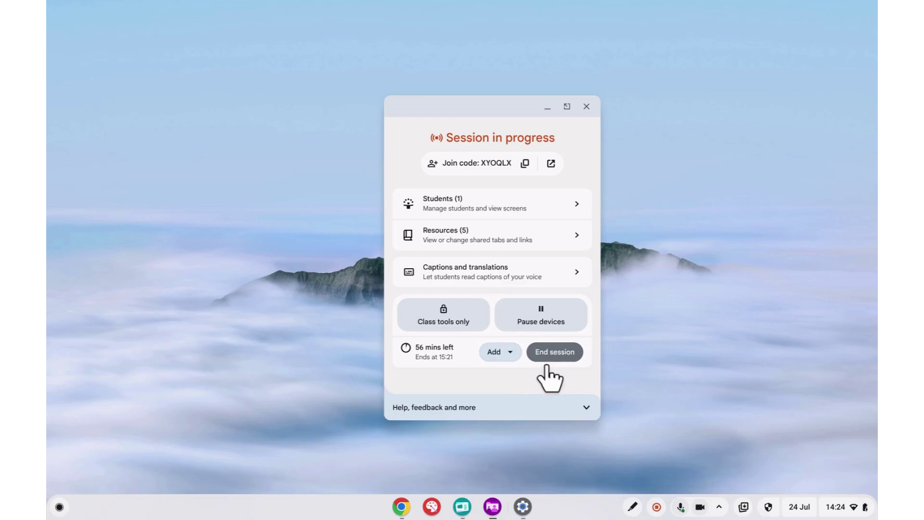
left_click(587, 106)
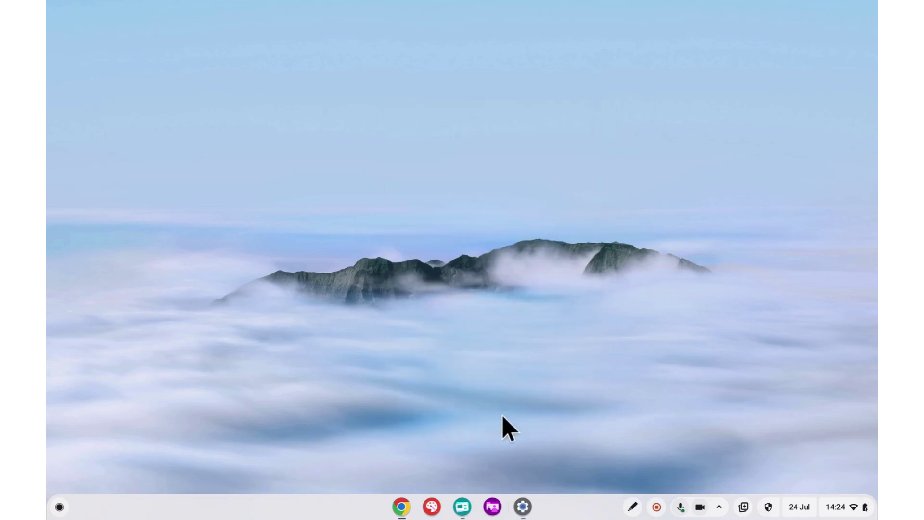
left_click(492, 507)
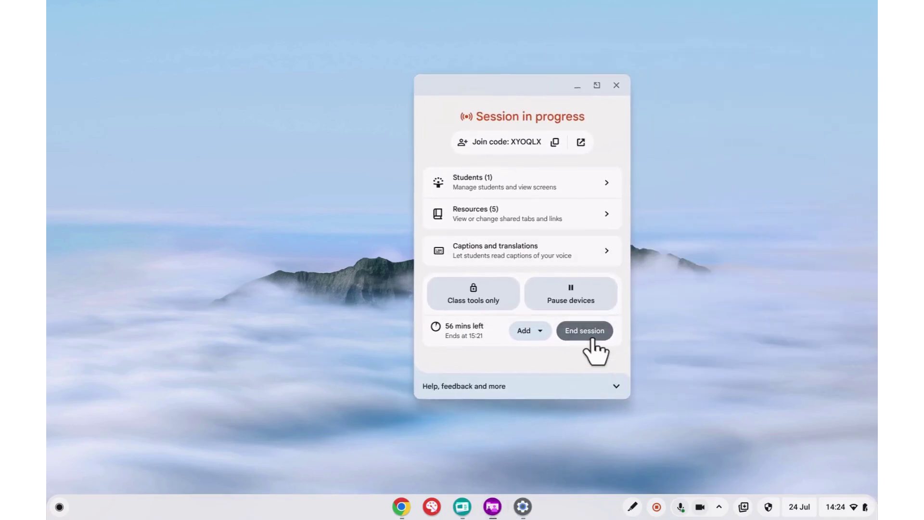
left_click(590, 339)
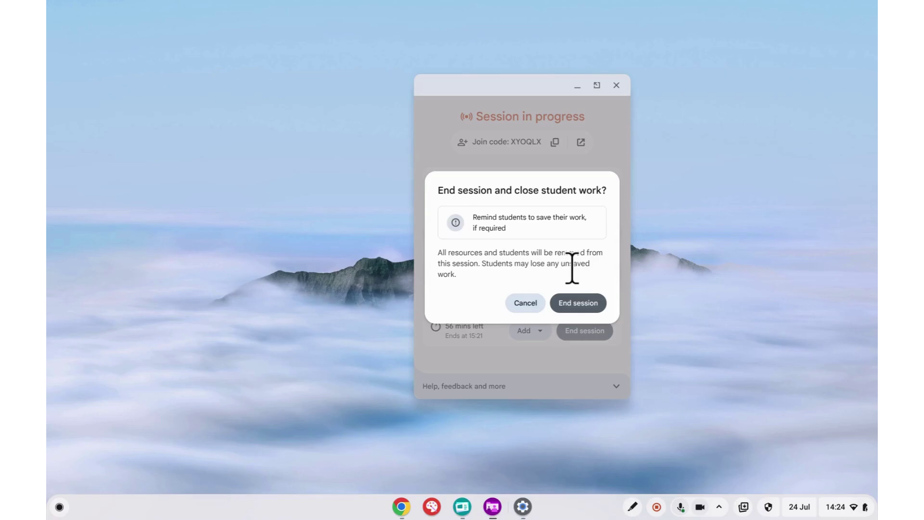
left_click(588, 304)
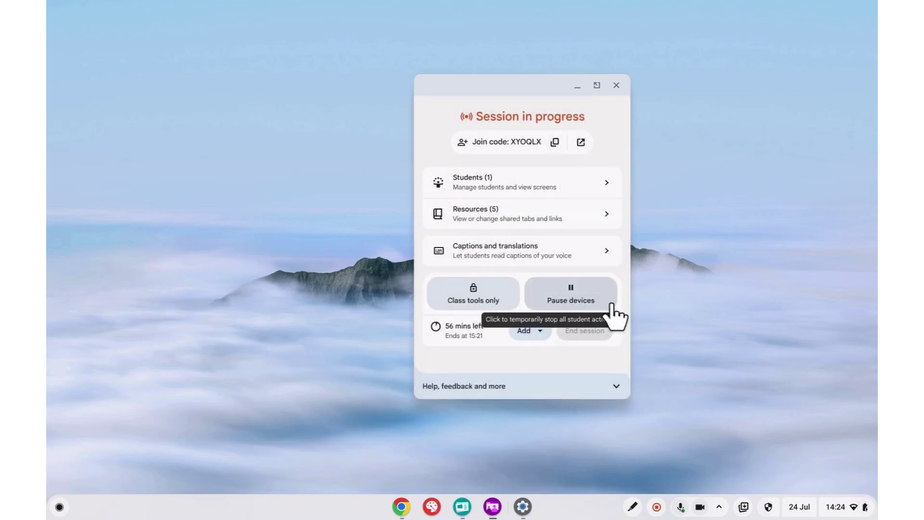